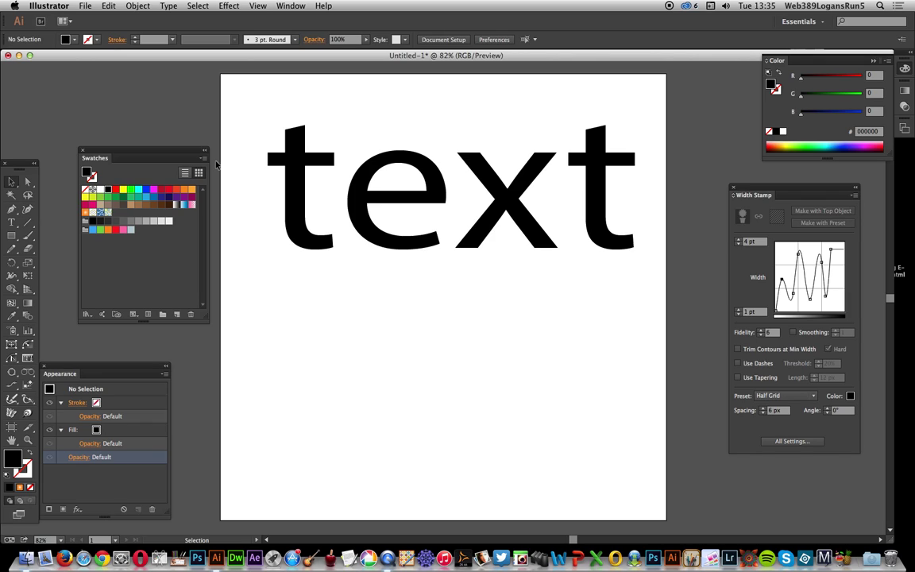
Step: Select the 441 pt black Myriad Pro 'text' type object
{"action": "left_click", "coordinate": [430, 177]}
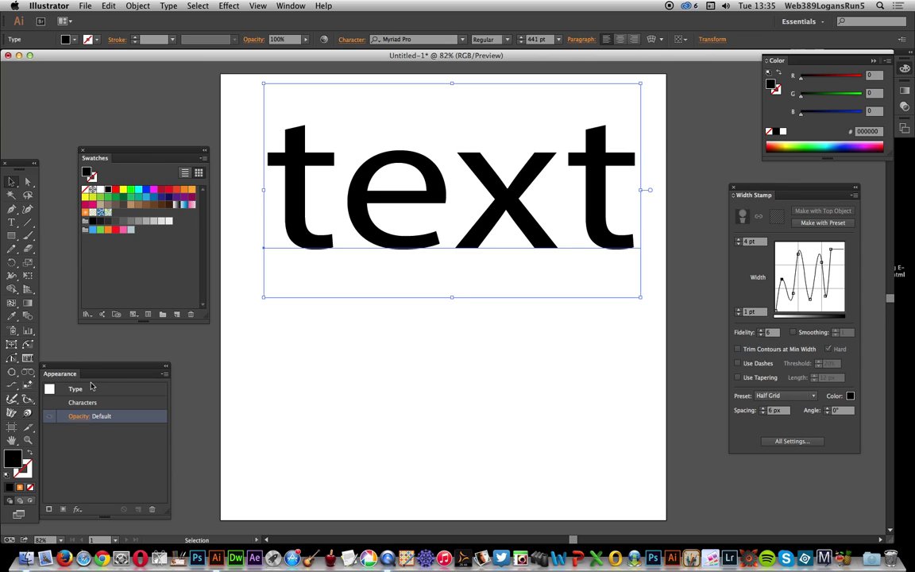
Step: Add a new orange gradient fill to 'text' and angle it diagonally across the letters
{"action": "left_click_drag", "start_coordinate": [62, 379], "coordinate": [73, 377]}
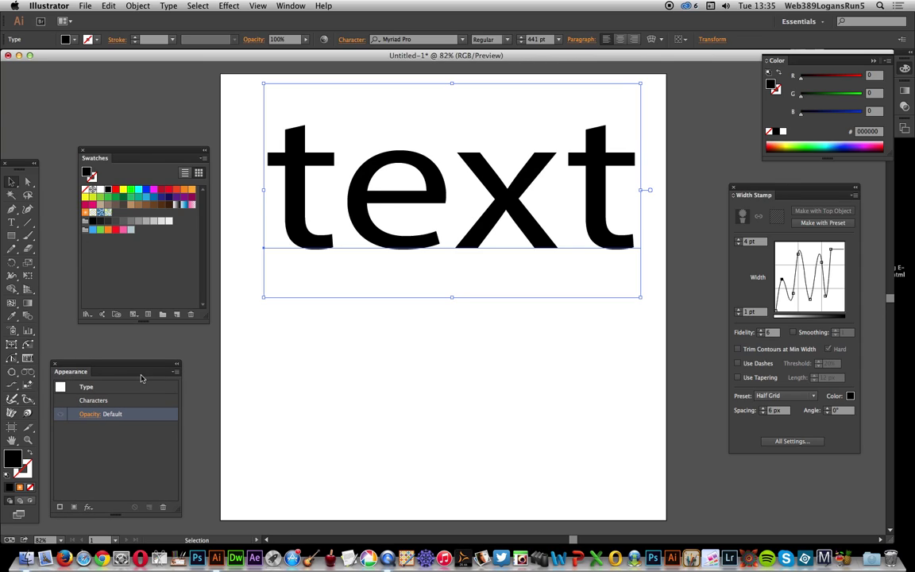
{"action": "left_click", "coordinate": [175, 372]}
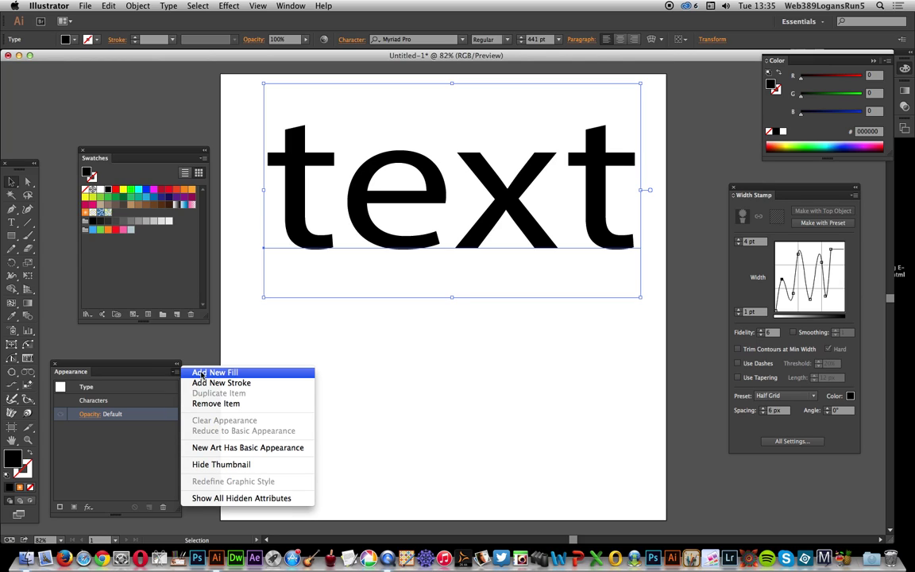
{"action": "left_click", "coordinate": [201, 374]}
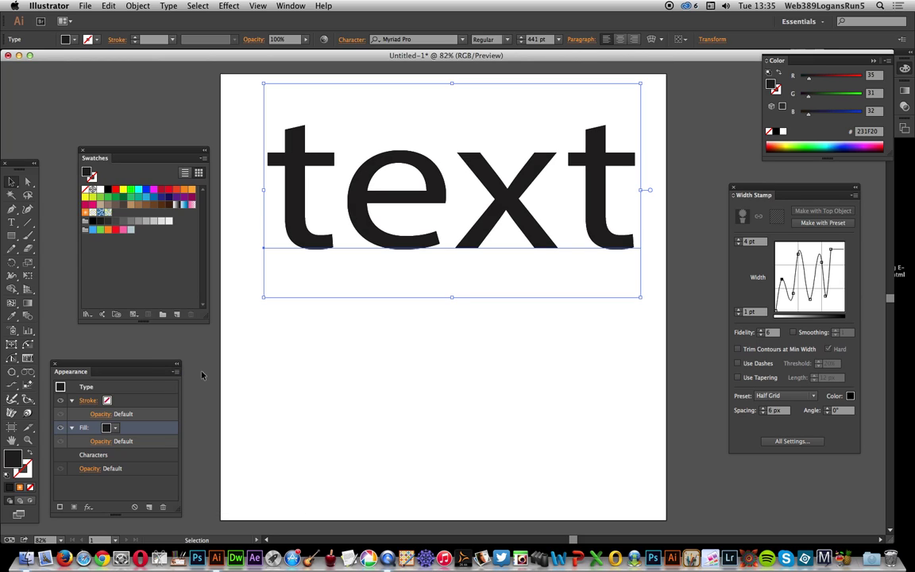
{"action": "left_click", "coordinate": [85, 212]}
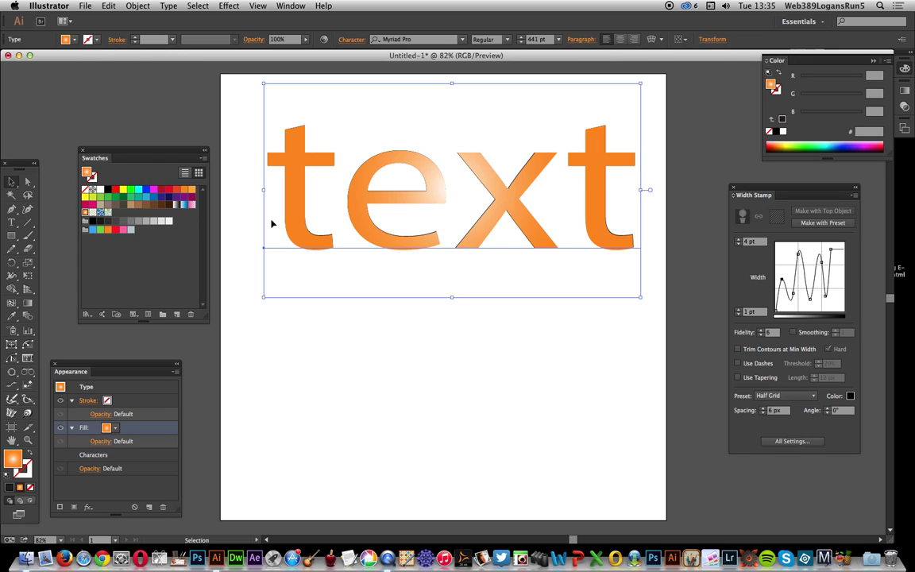
{"action": "left_click", "coordinate": [28, 301]}
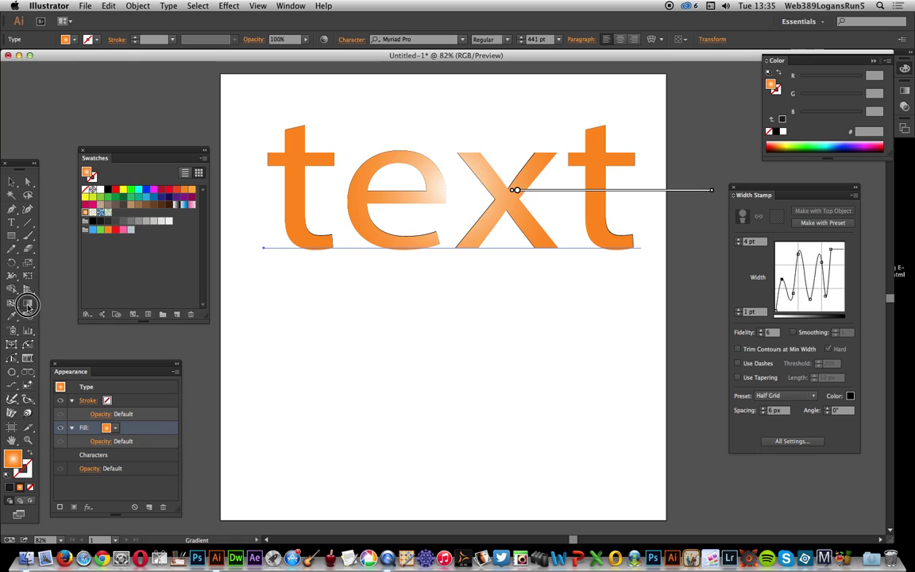
{"action": "mouse_move", "coordinate": [466, 186]}
{"action": "left_mouse_down"}
{"action": "mouse_move", "coordinate": [350, 278]}
{"action": "mouse_move", "coordinate": [418, 245]}
{"action": "mouse_move", "coordinate": [351, 297]}
{"action": "mouse_move", "coordinate": [376, 284]}
{"action": "mouse_move", "coordinate": [383, 291]}
{"action": "mouse_move", "coordinate": [478, 198]}
{"action": "mouse_move", "coordinate": [499, 215]}
{"action": "left_mouse_up"}
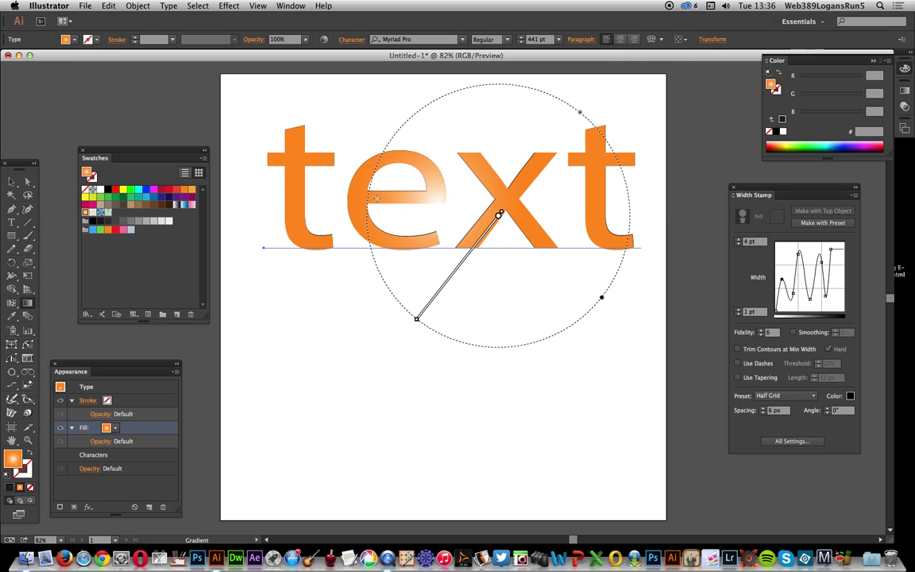
Step: Deselect the text and draw a vertical line below the word's left side
{"action": "left_click", "coordinate": [11, 181]}
{"action": "left_click", "coordinate": [293, 350]}
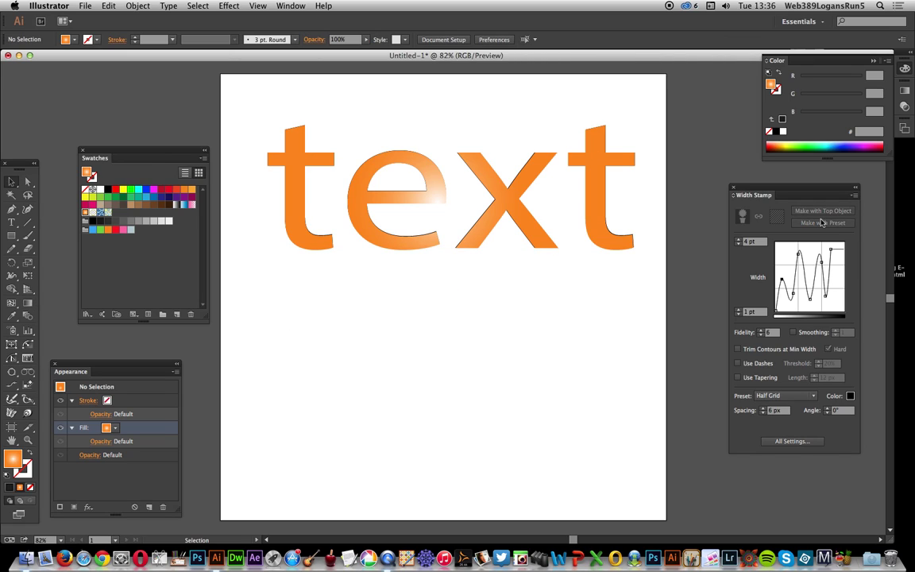
{"action": "left_click", "coordinate": [28, 224]}
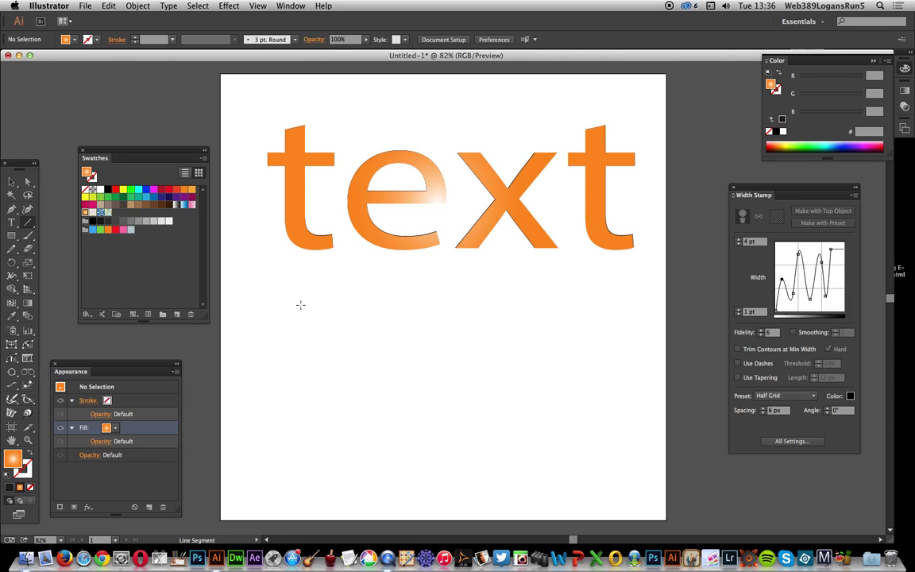
{"action": "left_click_drag", "start_coordinate": [298, 297], "coordinate": [297, 470]}
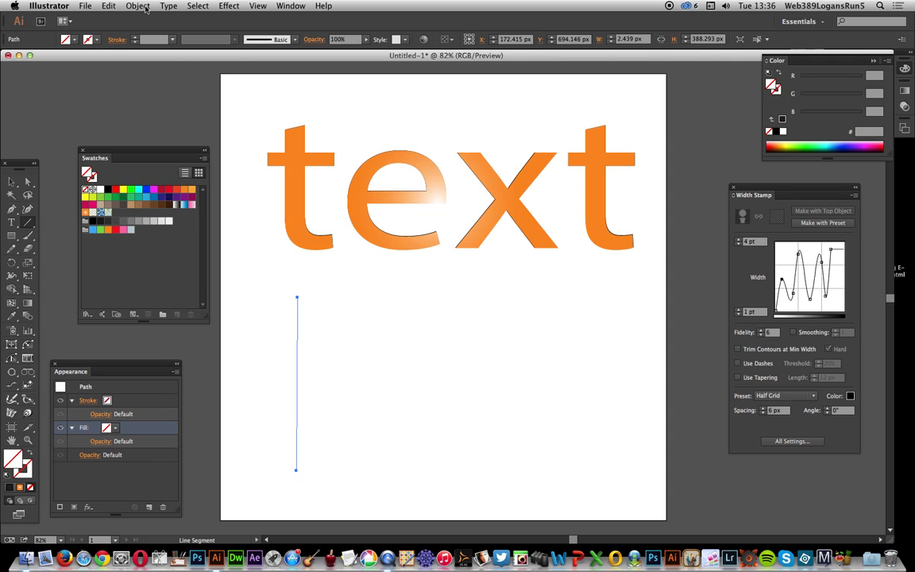
Step: Give the line a 1 pt black stroke and delete the stray tiny segment
{"action": "left_click", "coordinate": [96, 41]}
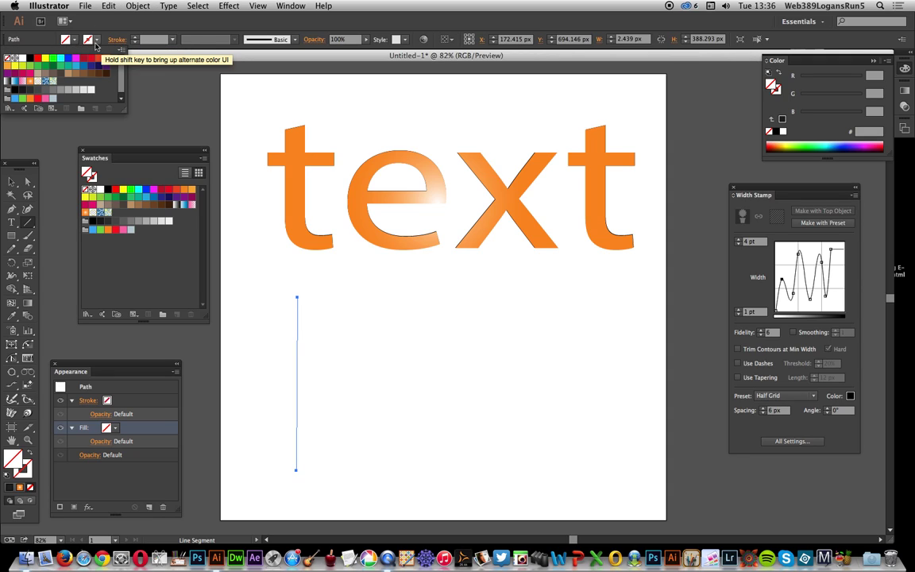
{"action": "left_click", "coordinate": [26, 58]}
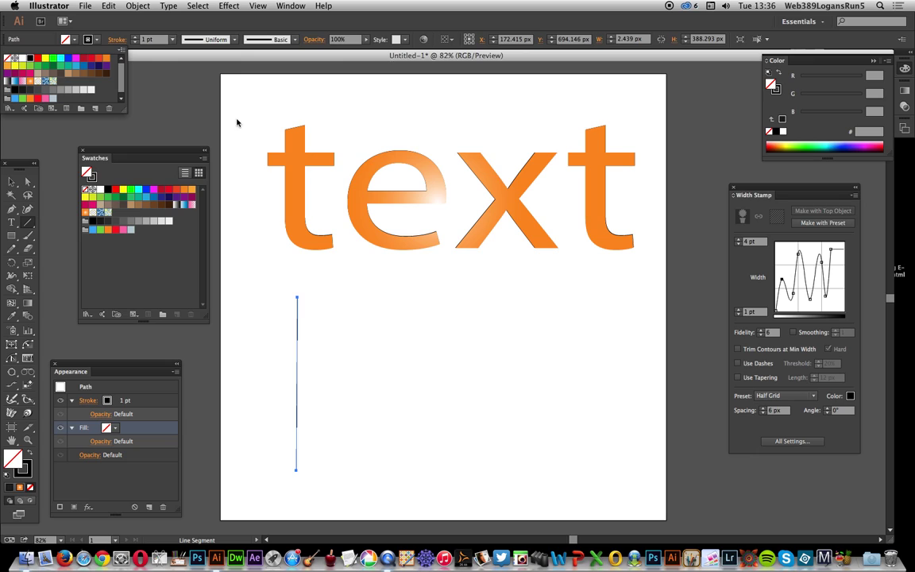
{"action": "left_click", "coordinate": [140, 7]}
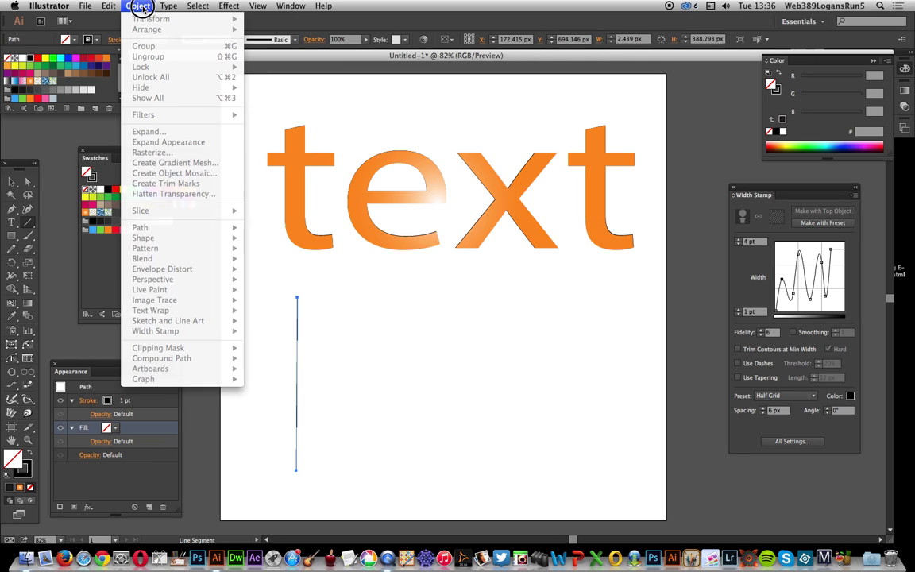
{"action": "left_click", "coordinate": [140, 6]}
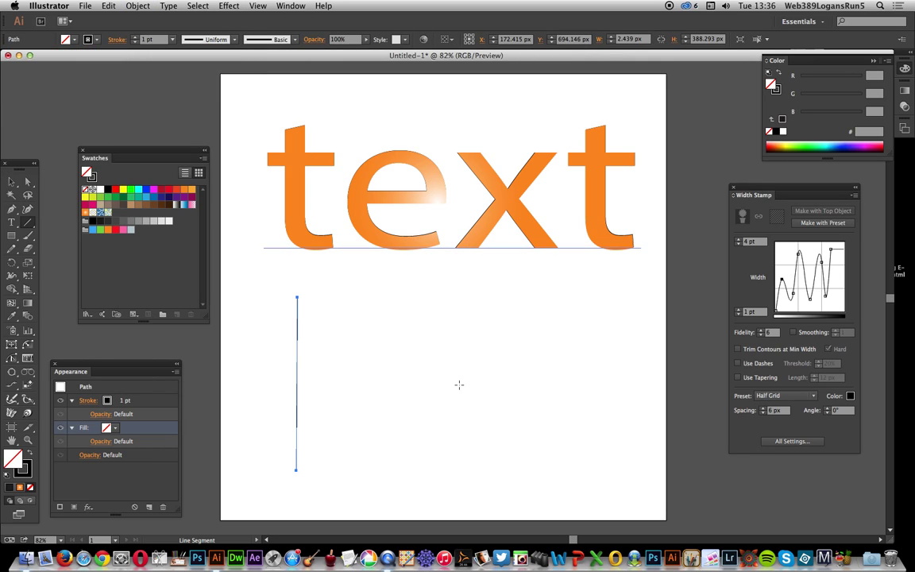
{"action": "left_click_drag", "start_coordinate": [467, 392], "coordinate": [469, 392]}
{"action": "left_click", "coordinate": [12, 182]}
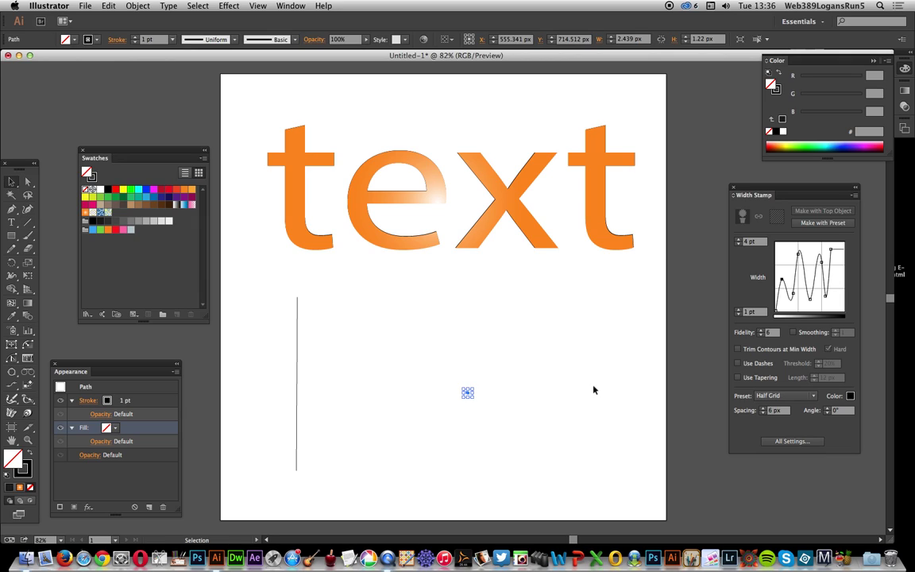
{"action": "key", "text": "Delete"}
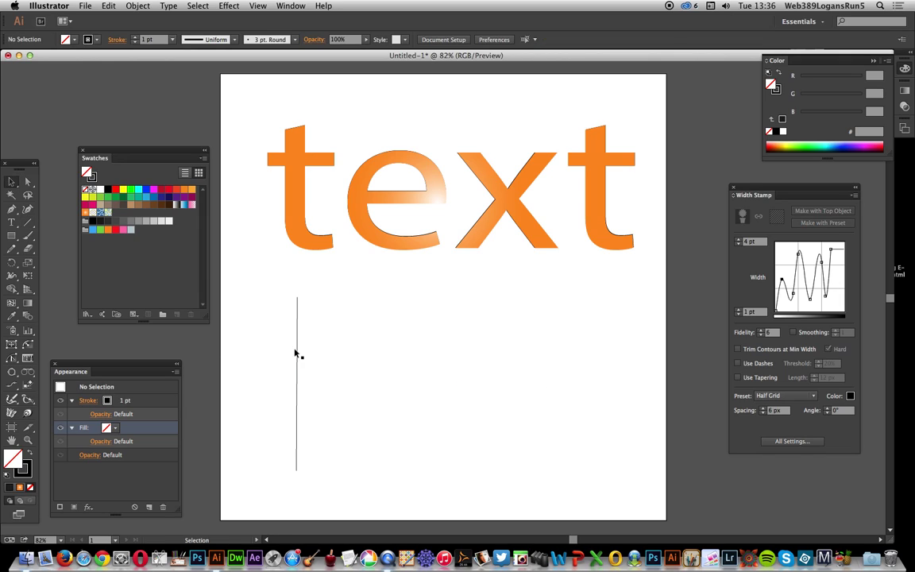
Step: Run Object > Path > Add Anchor Points repeatedly on the vertical line
{"action": "left_click", "coordinate": [299, 352]}
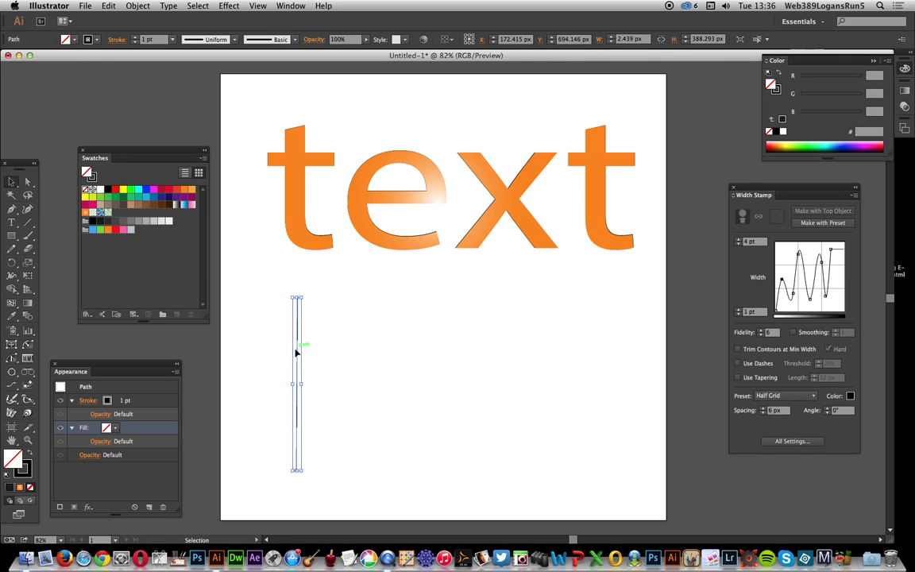
{"action": "left_click", "coordinate": [139, 7]}
{"action": "mouse_move", "coordinate": [147, 228]}
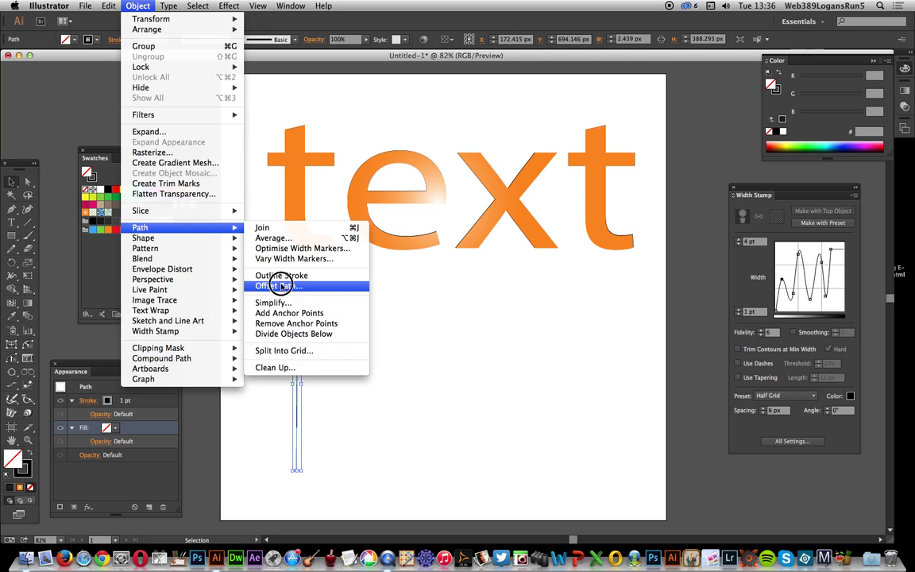
{"action": "left_click", "coordinate": [307, 312]}
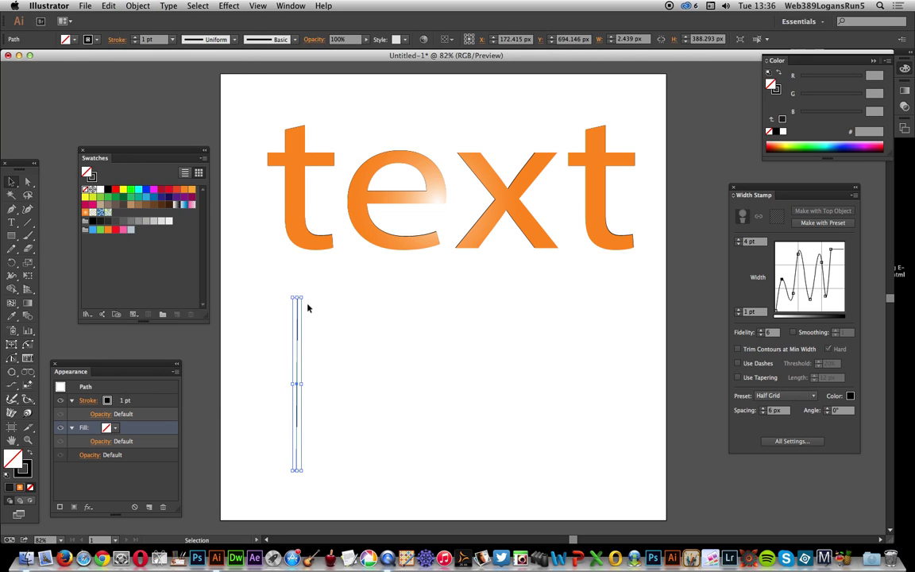
{"action": "left_click", "coordinate": [132, 6]}
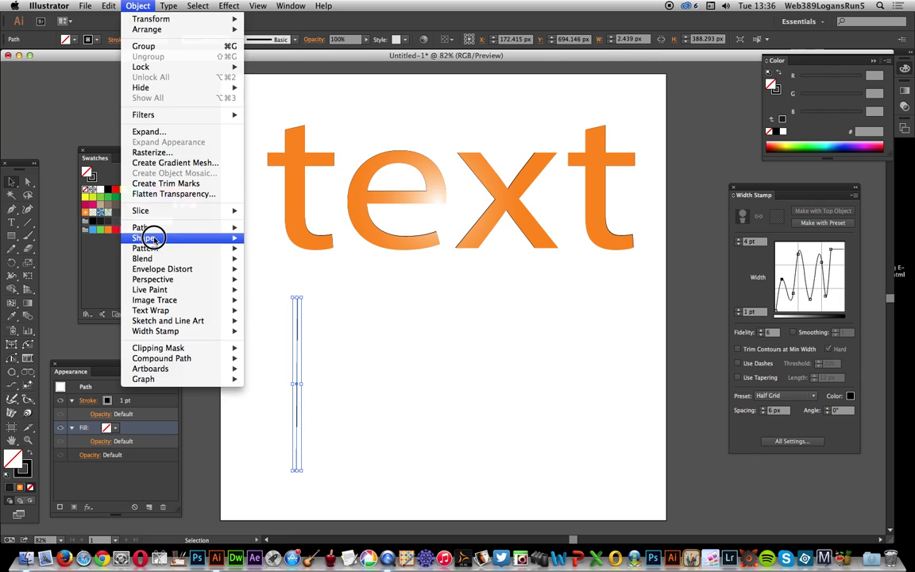
{"action": "mouse_move", "coordinate": [147, 228]}
{"action": "left_click", "coordinate": [274, 312]}
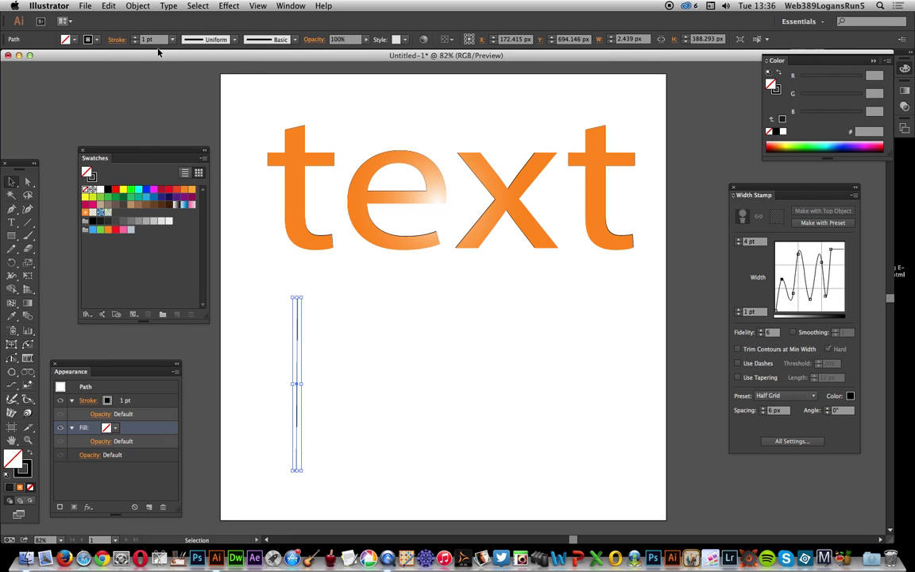
{"action": "left_click", "coordinate": [135, 6]}
{"action": "mouse_move", "coordinate": [207, 228]}
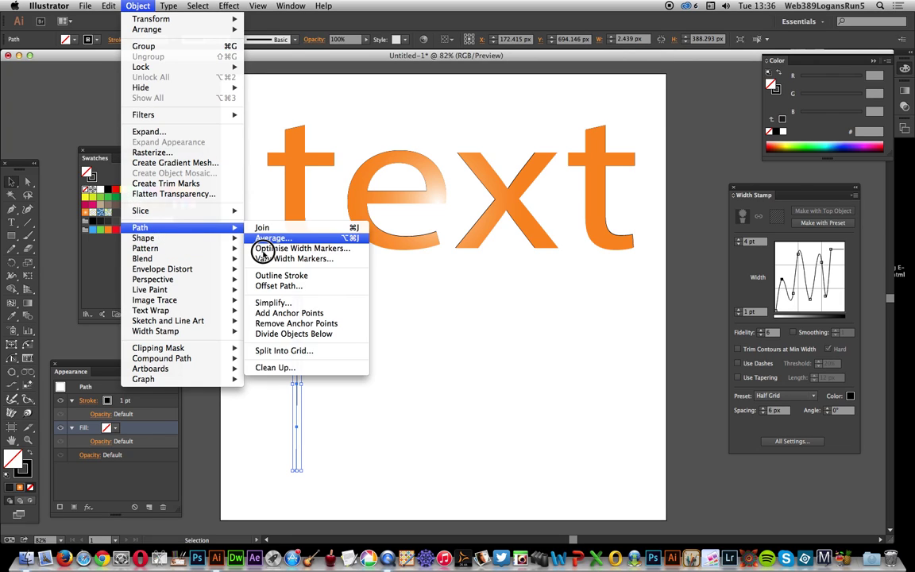
{"action": "left_click", "coordinate": [273, 315]}
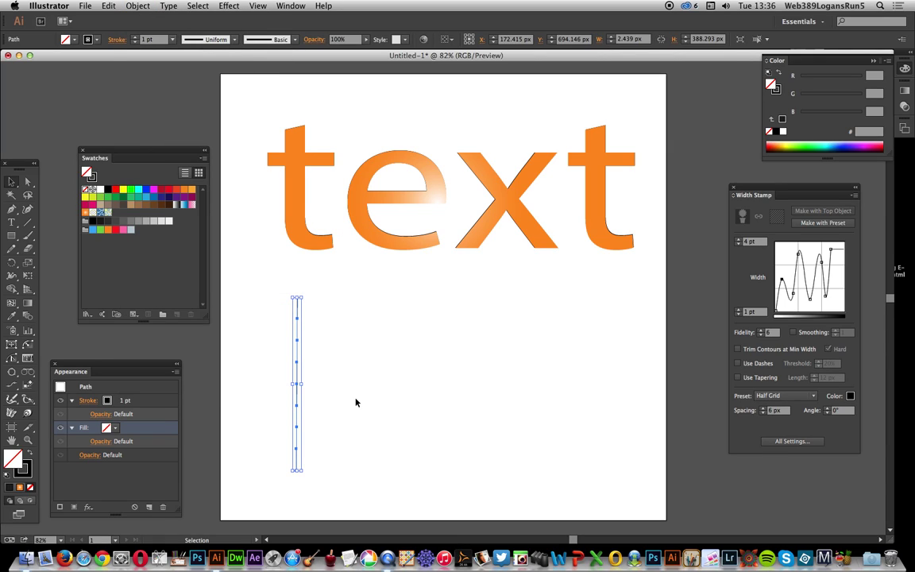
Step: Drag alternate anchors and segments left and right to bend the line into a zigzag
{"action": "left_click", "coordinate": [27, 182]}
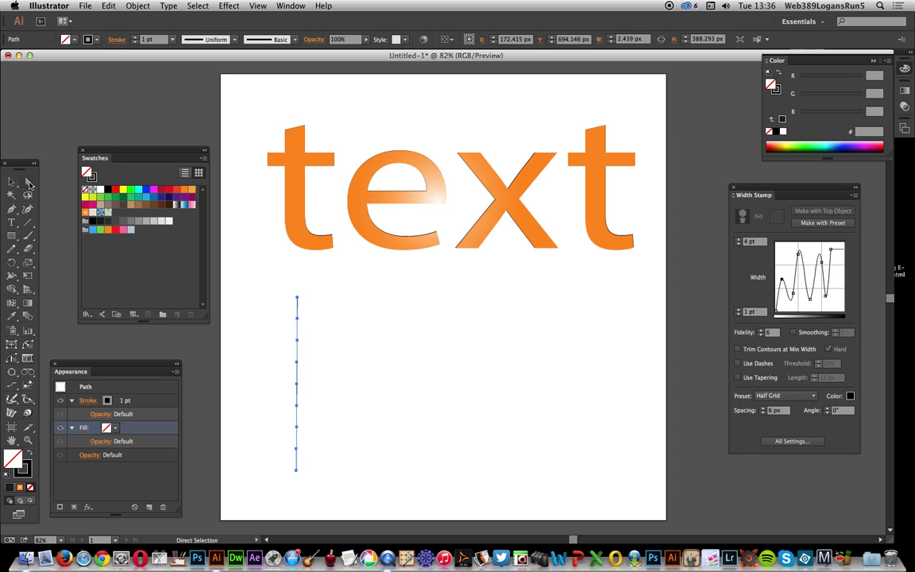
{"action": "left_click", "coordinate": [301, 321]}
{"action": "left_click", "coordinate": [297, 319]}
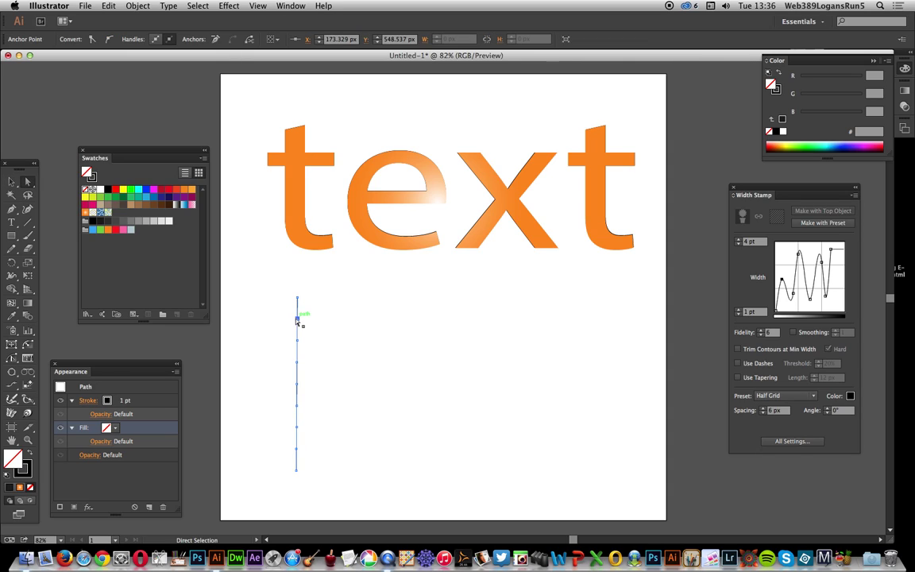
{"action": "left_click_drag", "start_coordinate": [298, 318], "coordinate": [289, 319]}
{"action": "left_click_drag", "start_coordinate": [298, 363], "coordinate": [327, 365]}
{"action": "left_click", "coordinate": [297, 407]}
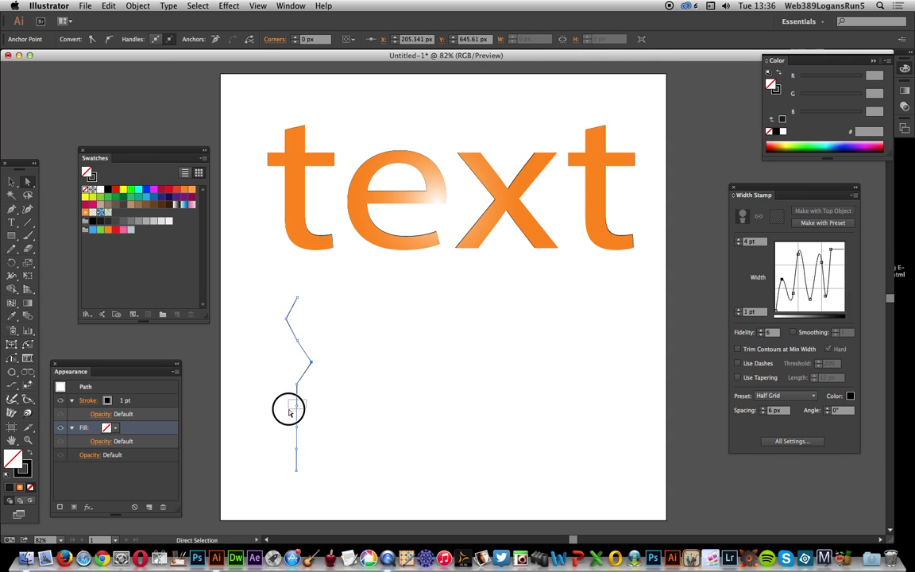
{"action": "left_click_drag", "start_coordinate": [298, 409], "coordinate": [309, 410]}
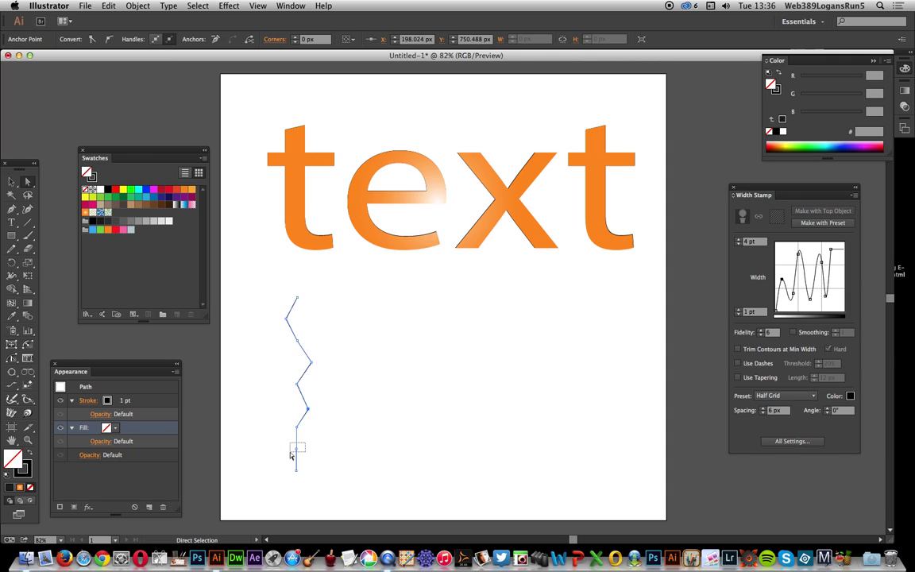
{"action": "left_click", "coordinate": [299, 450]}
{"action": "left_click_drag", "start_coordinate": [300, 451], "coordinate": [306, 452]}
Step: Duplicate the zigzag to the right, widen its corners, lower its end, then select both zigzags
{"action": "key", "text": "v"}
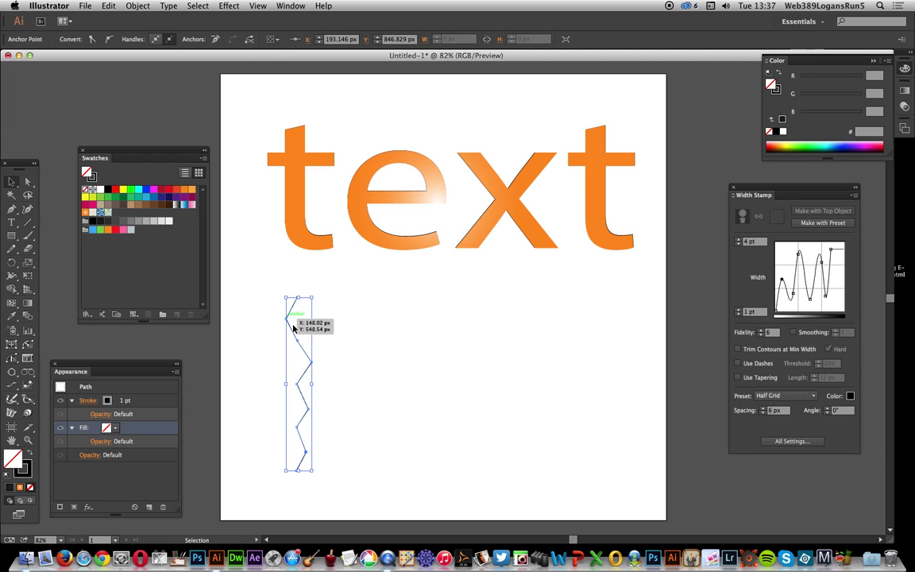
{"action": "left_click_drag", "start_coordinate": [307, 352], "coordinate": [611, 350]}
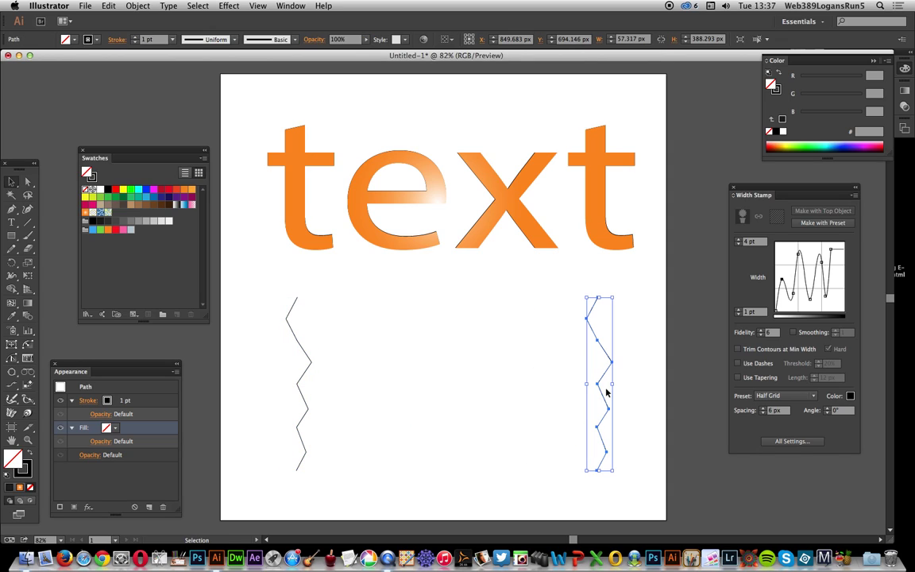
{"action": "key", "text": "a"}
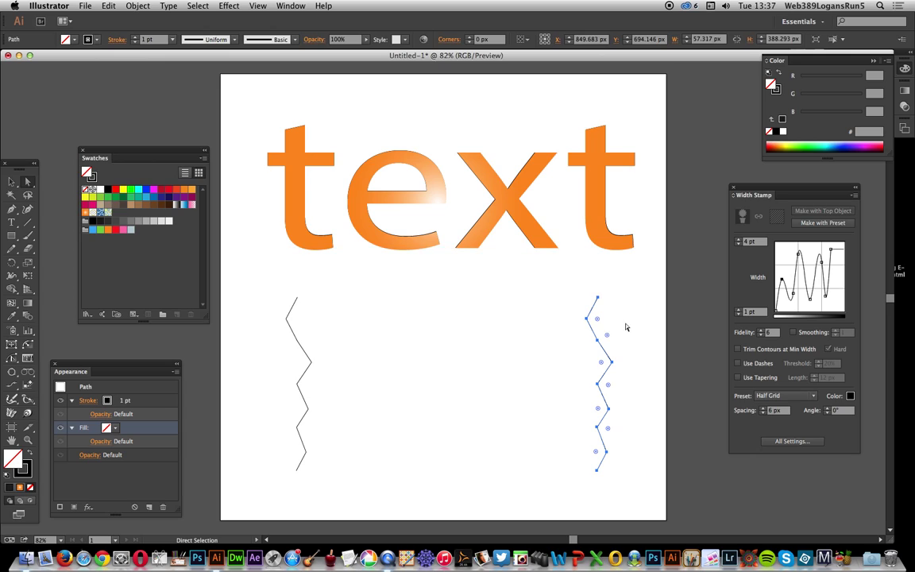
{"action": "left_click_drag", "start_coordinate": [571, 309], "coordinate": [623, 322]}
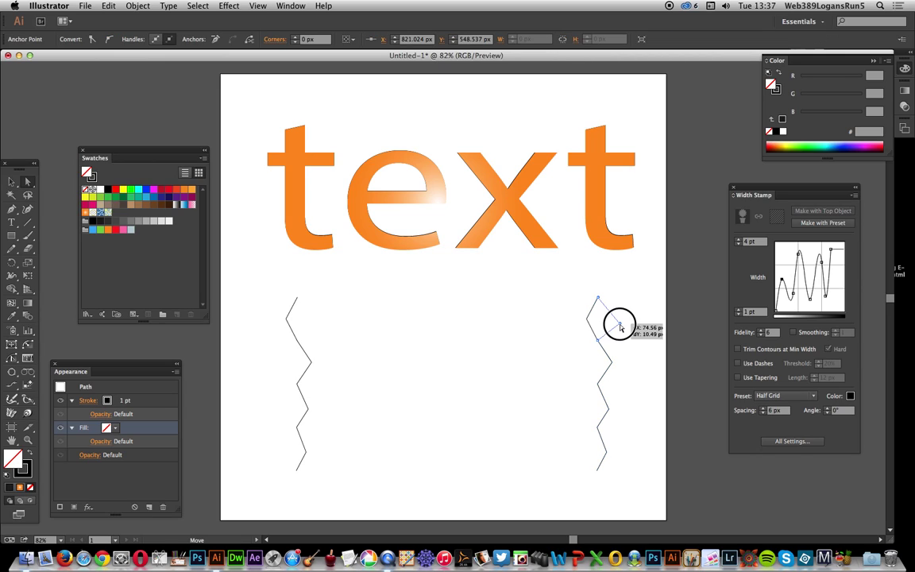
{"action": "left_click", "coordinate": [611, 362]}
{"action": "mouse_move", "coordinate": [612, 364]}
{"action": "left_mouse_down"}
{"action": "mouse_move", "coordinate": [629, 379]}
{"action": "mouse_move", "coordinate": [613, 415]}
{"action": "mouse_move", "coordinate": [604, 410]}
{"action": "mouse_move", "coordinate": [620, 421]}
{"action": "left_mouse_up"}
{"action": "left_click", "coordinate": [578, 475]}
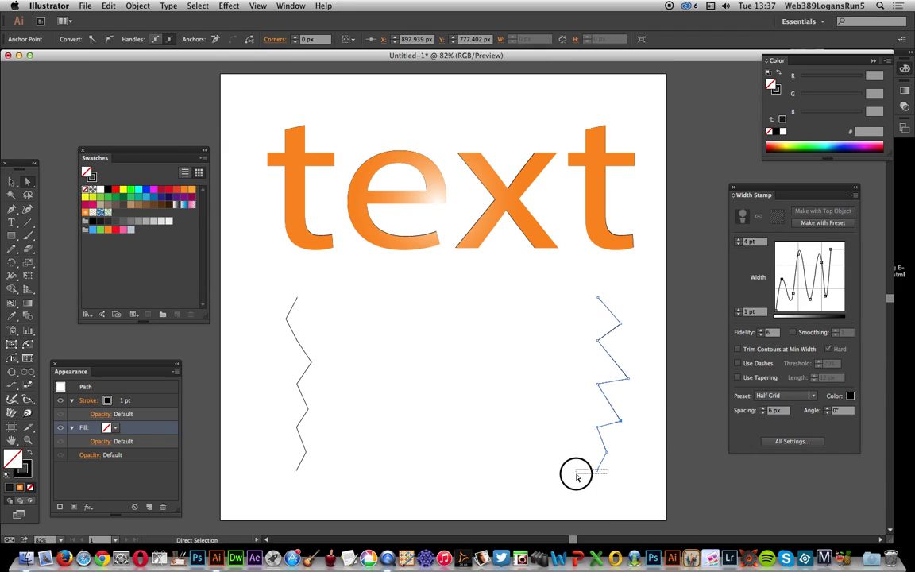
{"action": "left_click_drag", "start_coordinate": [598, 469], "coordinate": [612, 492]}
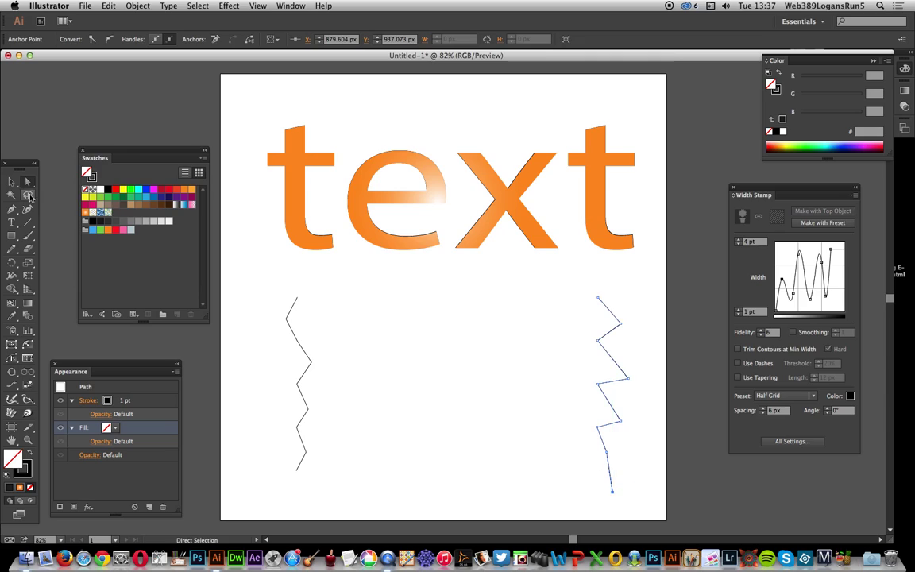
{"action": "left_click", "coordinate": [12, 181]}
{"action": "left_click_drag", "start_coordinate": [258, 308], "coordinate": [601, 377]}
Step: Set Blend Options to 50 specified steps and blend the left zigzag into the right
{"action": "left_click", "coordinate": [26, 288]}
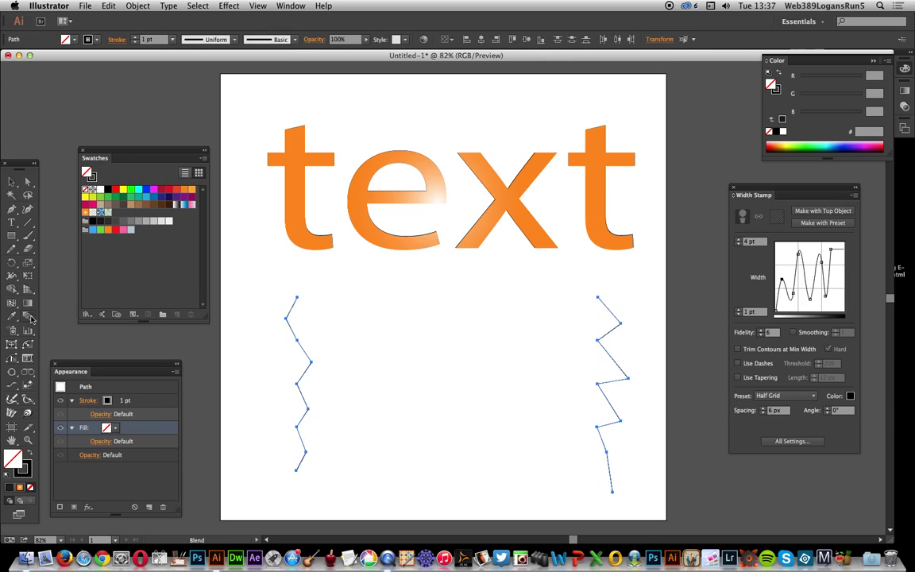
{"action": "double_click", "coordinate": [26, 287]}
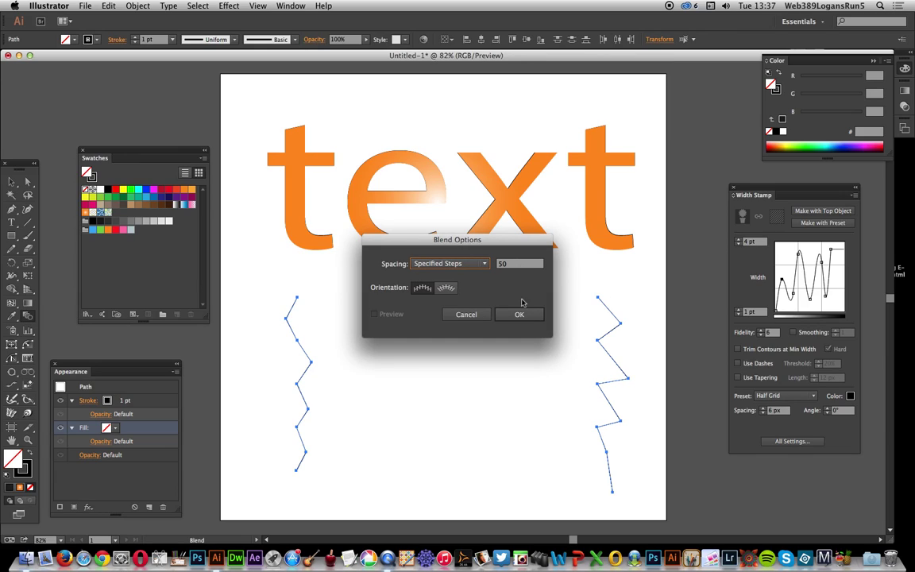
{"action": "left_click", "coordinate": [513, 267]}
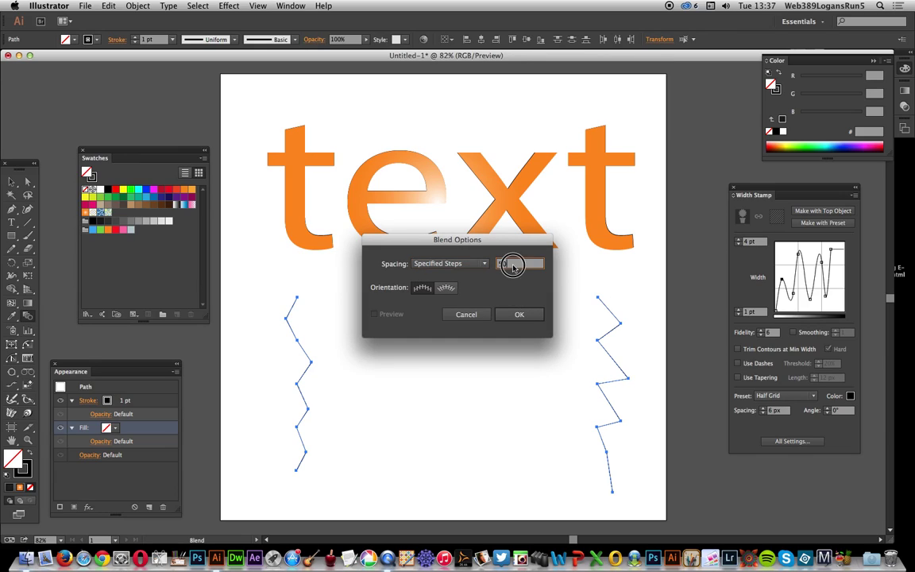
{"action": "left_click", "coordinate": [519, 314]}
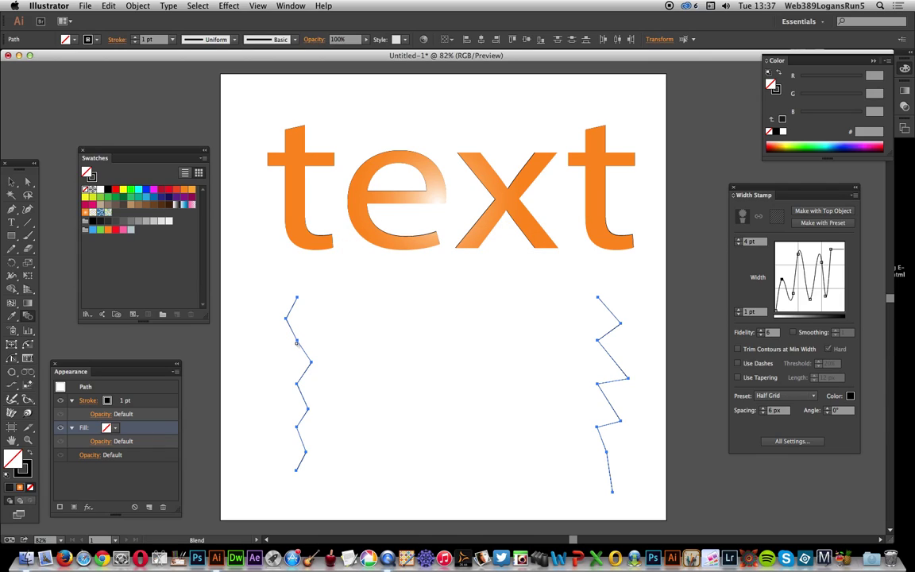
{"action": "left_click", "coordinate": [607, 336]}
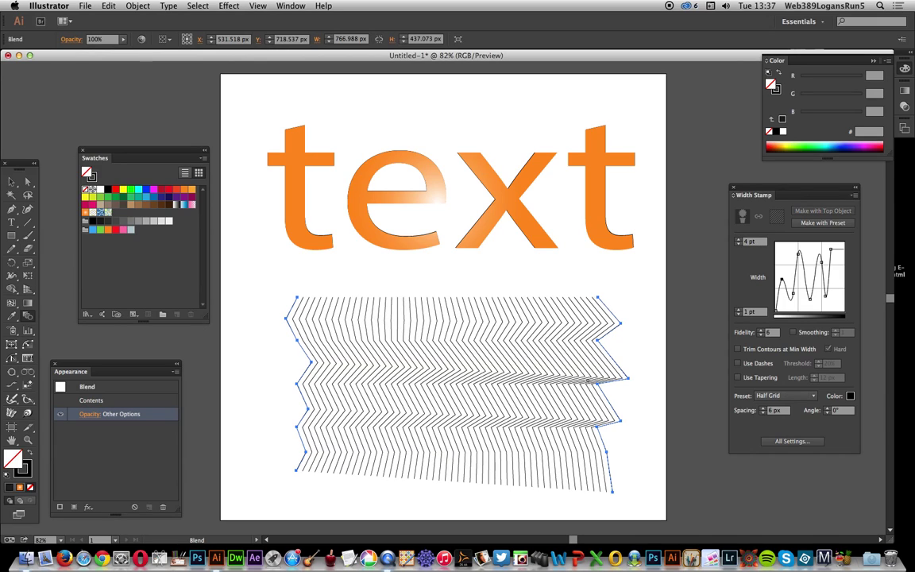
Step: Expand the selected zigzag blend with Object > Expand into a group of paths
{"action": "left_click", "coordinate": [11, 181]}
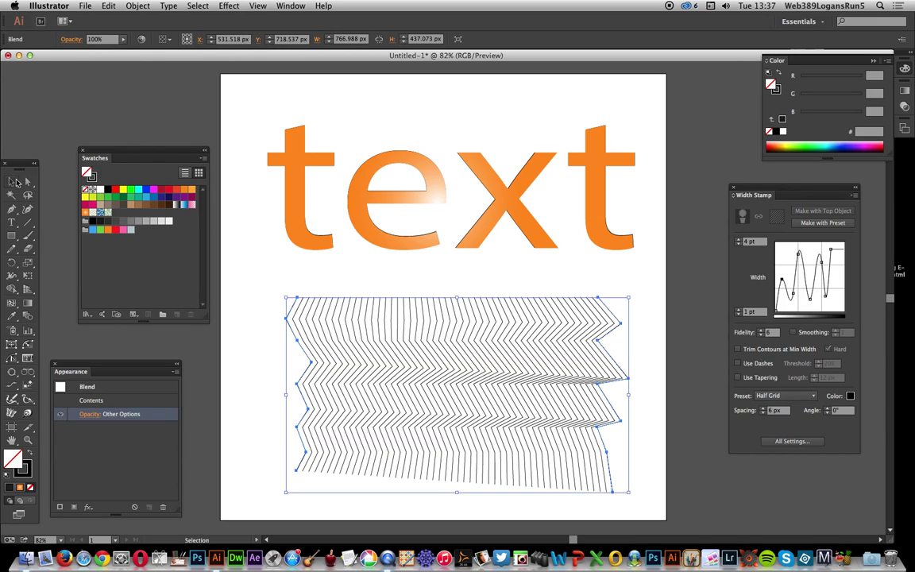
{"action": "left_click", "coordinate": [139, 6]}
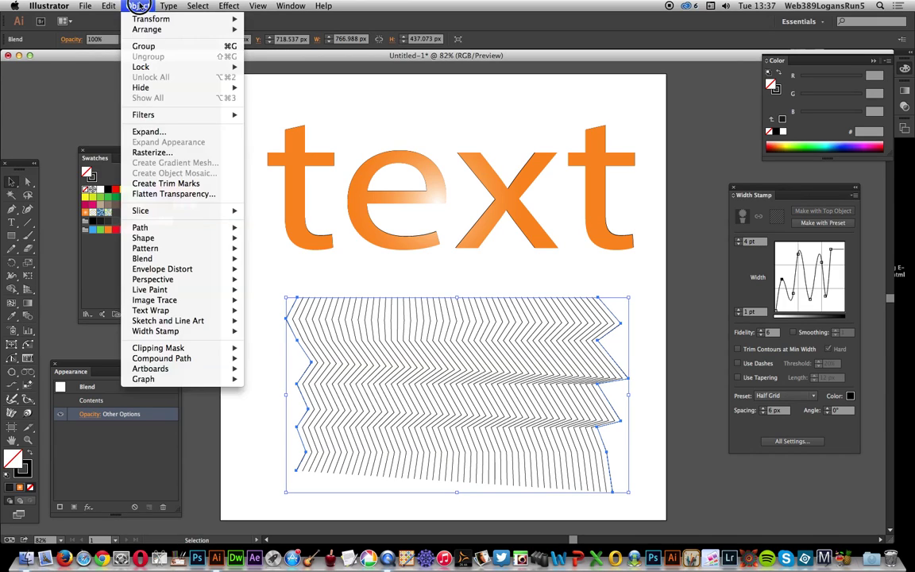
{"action": "left_click", "coordinate": [147, 131]}
{"action": "left_click", "coordinate": [488, 351]}
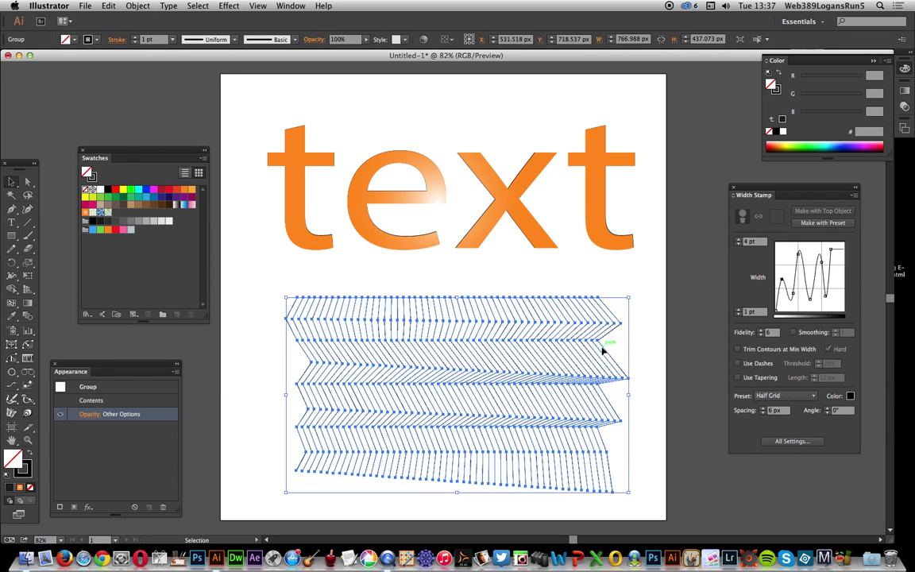
{"action": "left_click", "coordinate": [138, 6]}
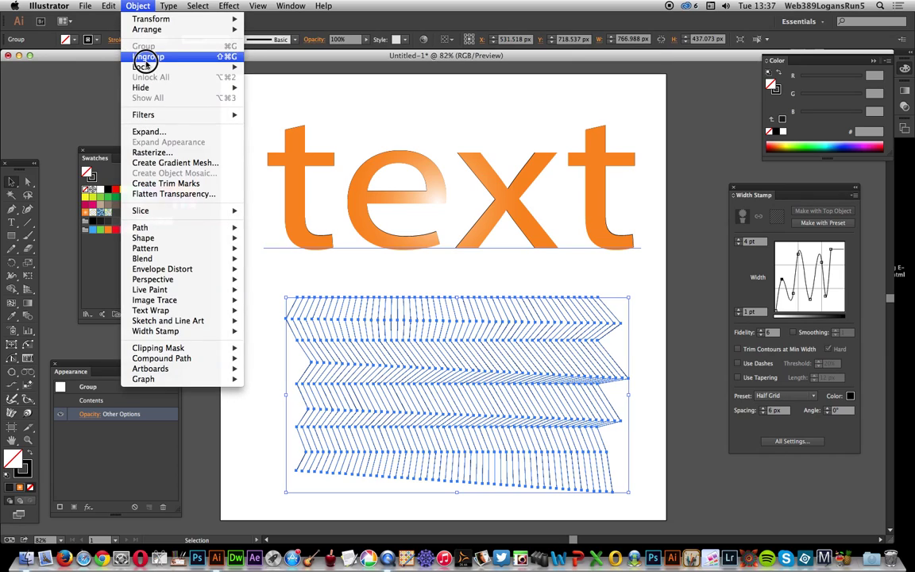
{"action": "left_click", "coordinate": [872, 246]}
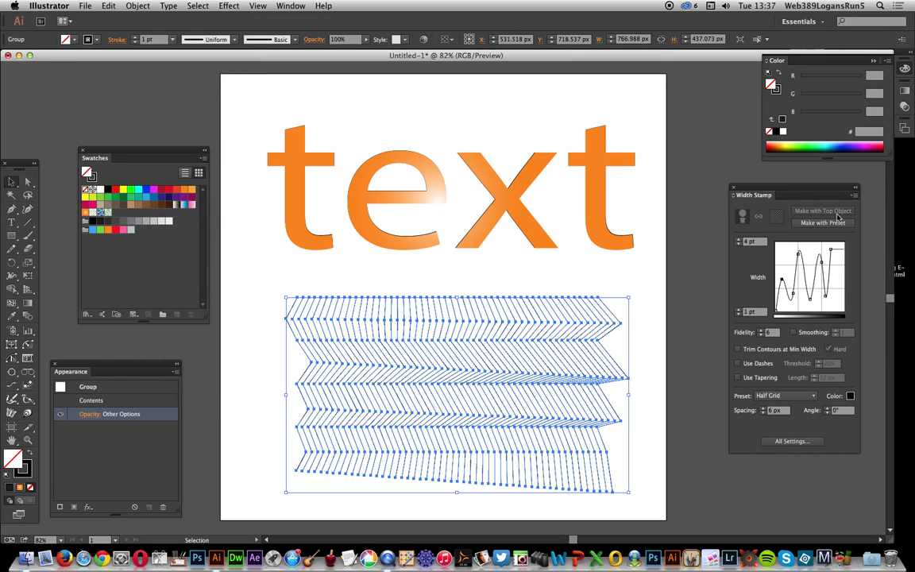
Step: Move the zigzag field over 'text', scale it to about 1031 px wide, and select both
{"action": "left_click_drag", "start_coordinate": [599, 316], "coordinate": [531, 115]}
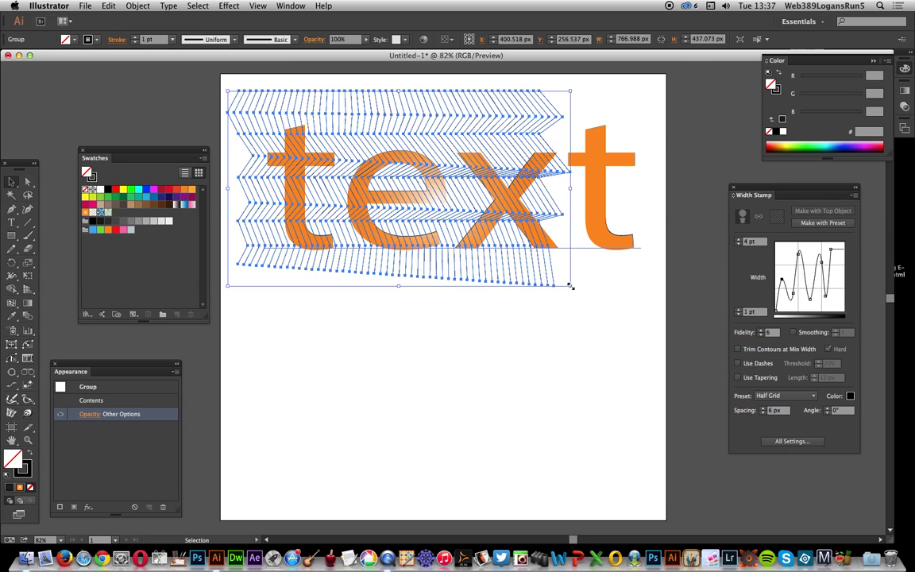
{"action": "left_click_drag", "start_coordinate": [571, 285], "coordinate": [689, 357]}
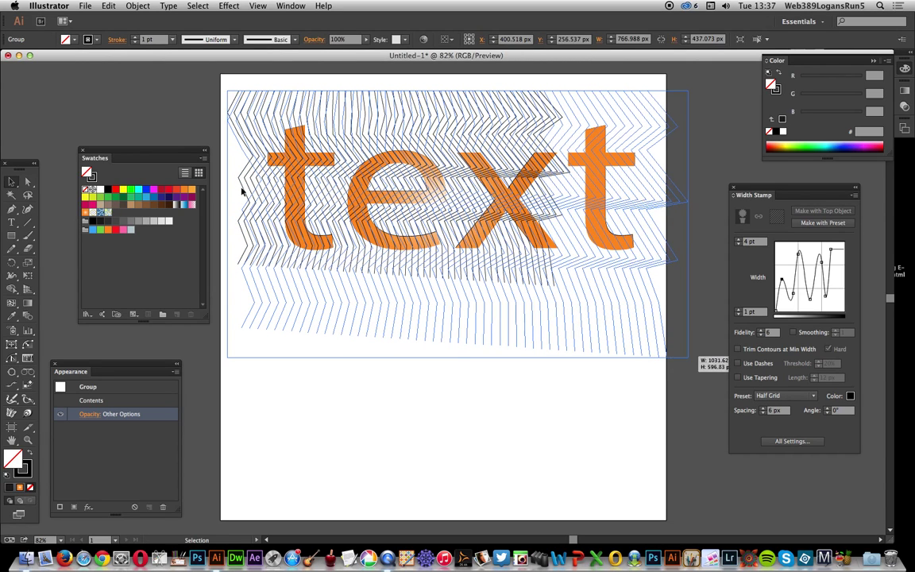
{"action": "left_click", "coordinate": [241, 116]}
{"action": "left_click", "coordinate": [432, 189], "text": "shift"}
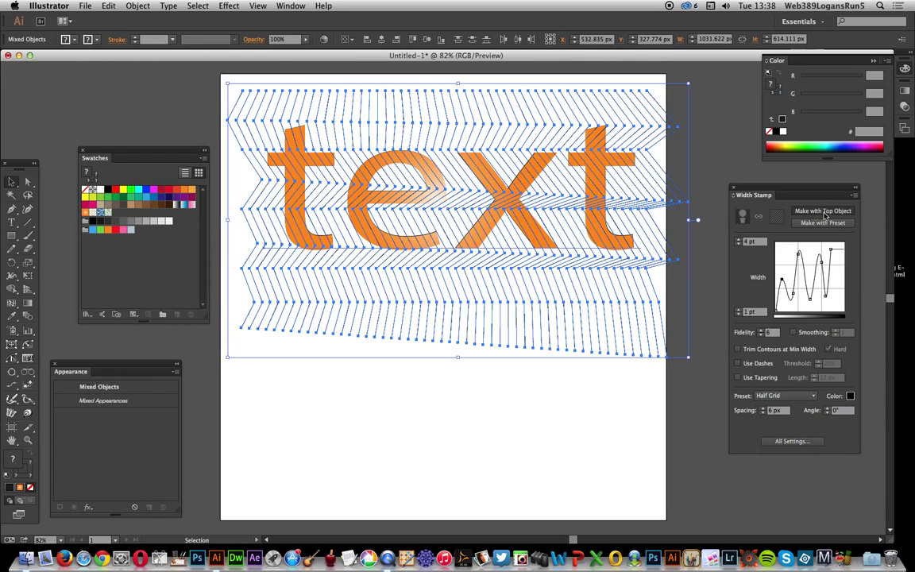
Step: Apply Width Stamp's Make with Top Object, then reset and bend the 1–4 pt width curve
{"action": "left_click", "coordinate": [823, 211]}
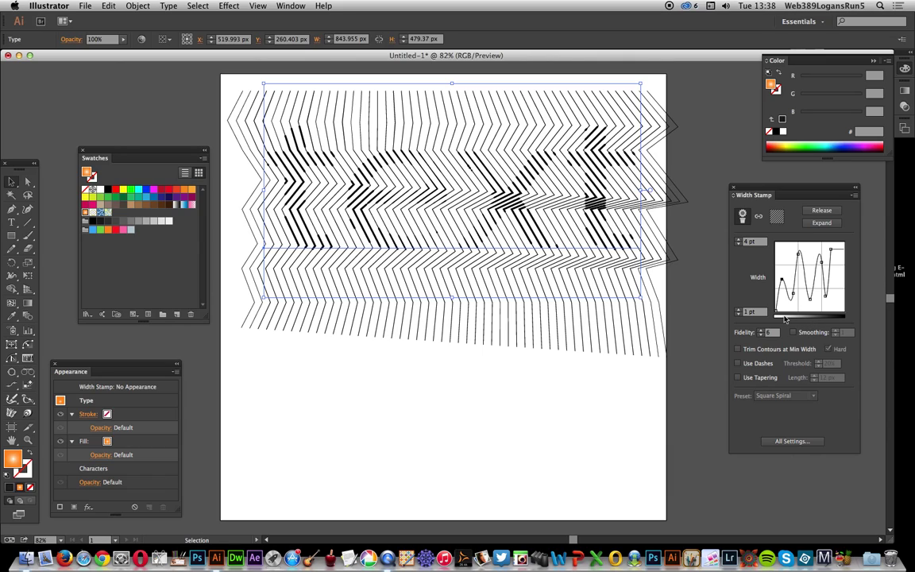
{"action": "left_click", "coordinate": [809, 318]}
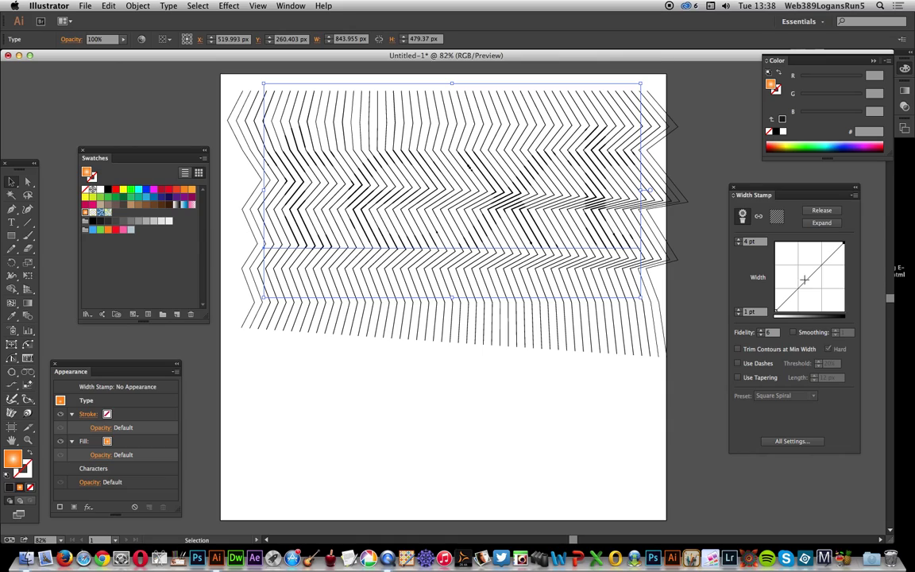
{"action": "left_click_drag", "start_coordinate": [805, 286], "coordinate": [794, 258]}
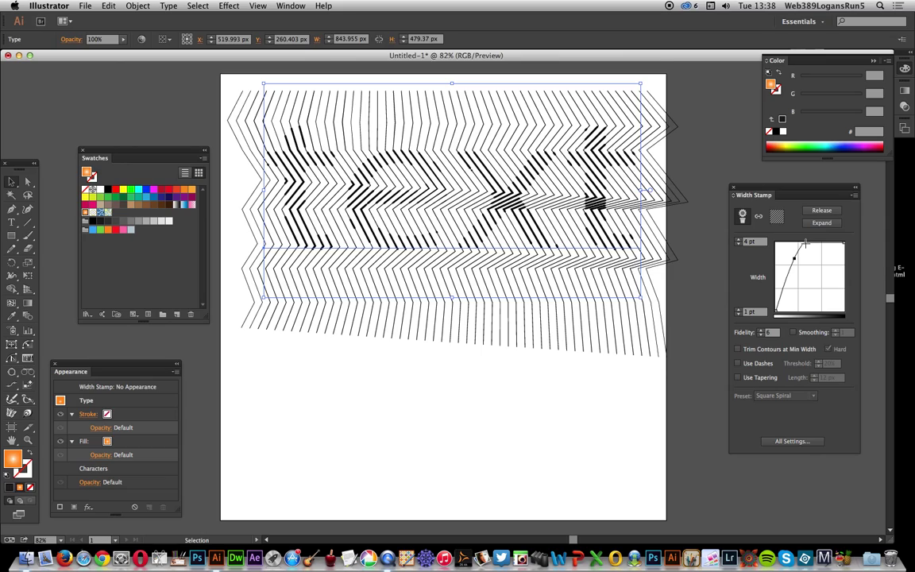
Step: Pull a dip into the Width Stamp curve and increase the maximum width from 5 to 6 pt
{"action": "left_click_drag", "start_coordinate": [806, 243], "coordinate": [838, 285]}
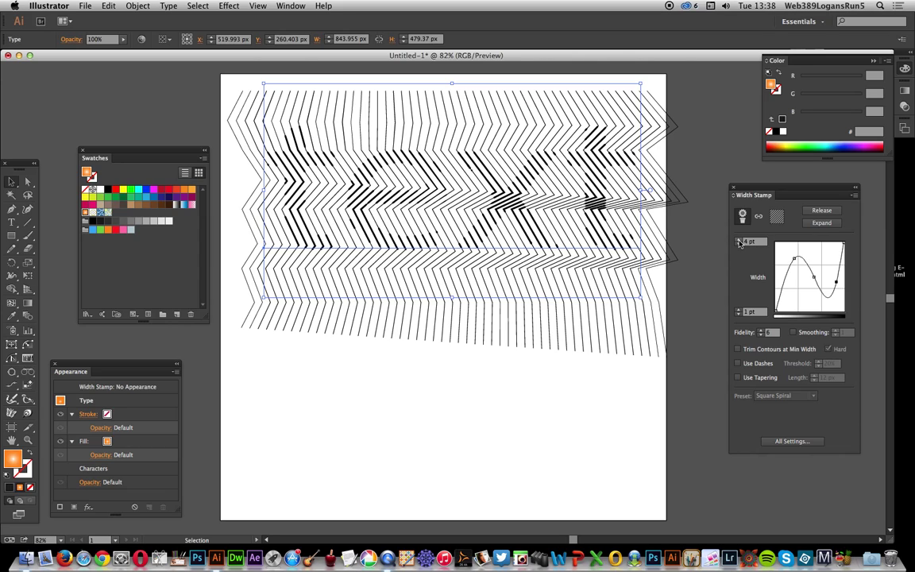
{"action": "left_click", "coordinate": [739, 240]}
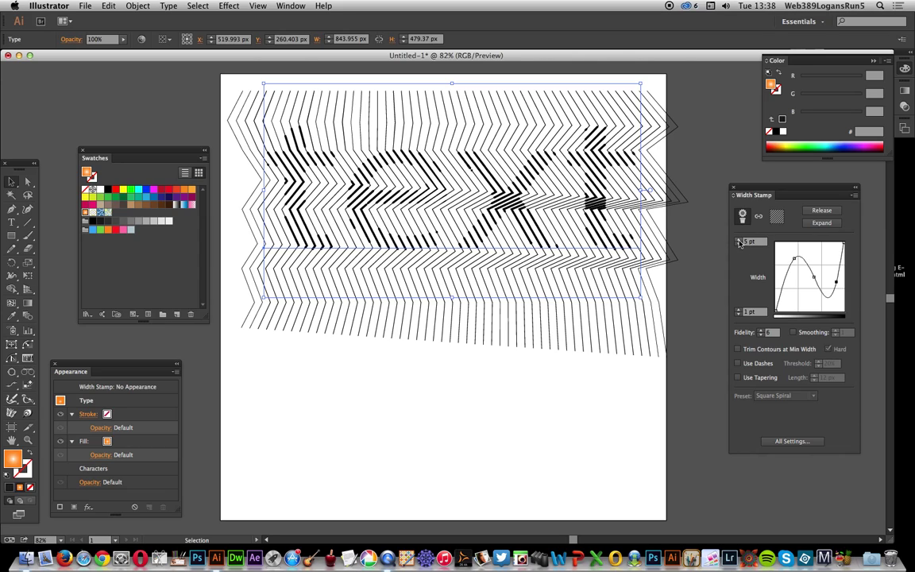
{"action": "left_click", "coordinate": [739, 241]}
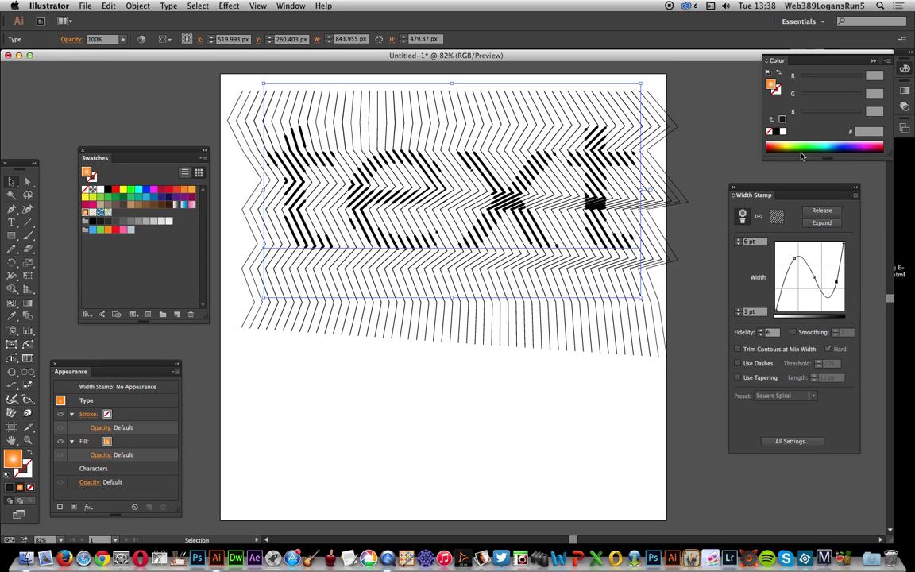
Step: Expand the Width Stamp lettering into plain paths and switch to the Width tool
{"action": "left_click", "coordinate": [824, 225]}
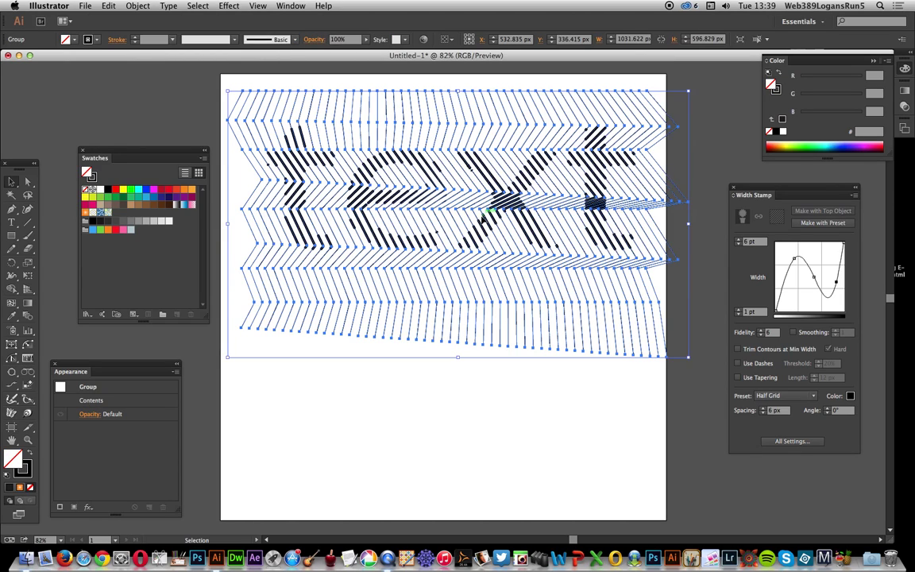
{"action": "left_click", "coordinate": [12, 276]}
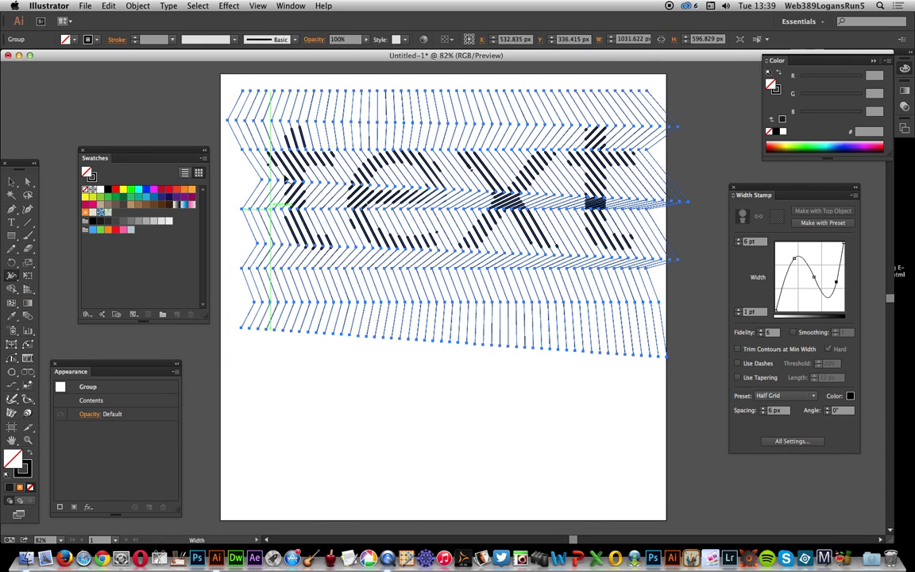